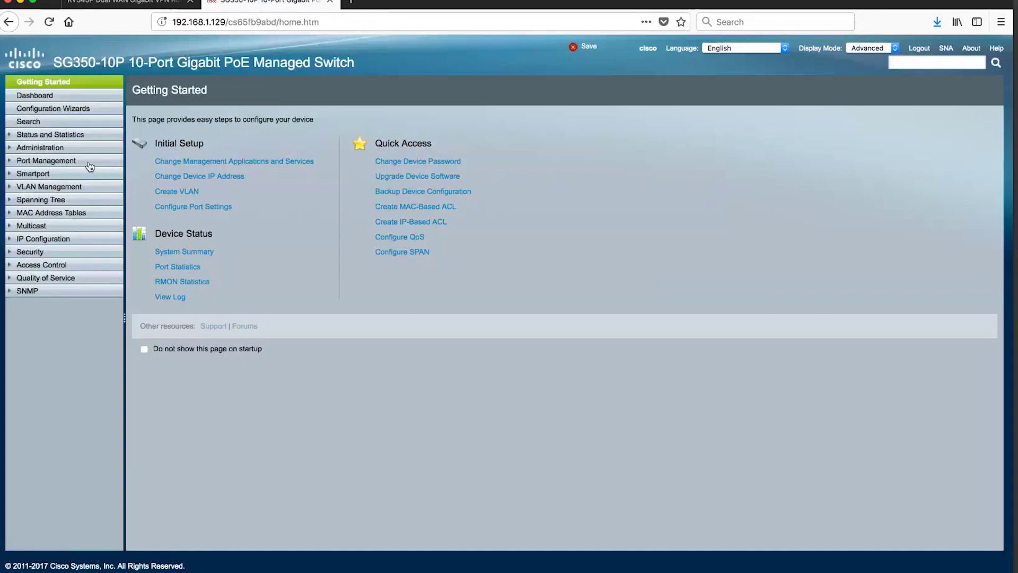
Step: Add VLAN ID 200 named 'VLAN-200' in VLAN Settings
left_click(46, 188)
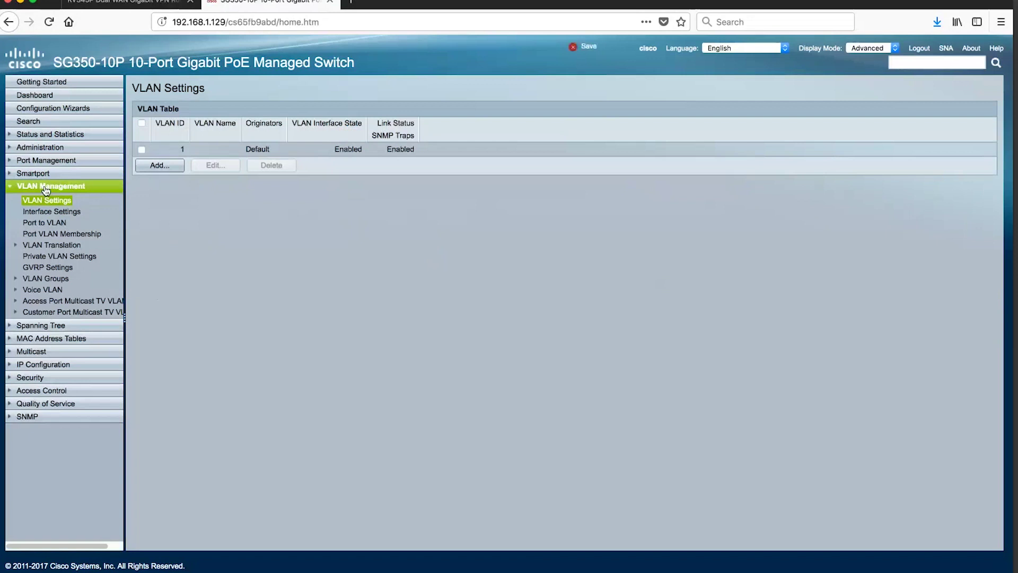
left_click(160, 165)
left_click(118, 56)
type("200")
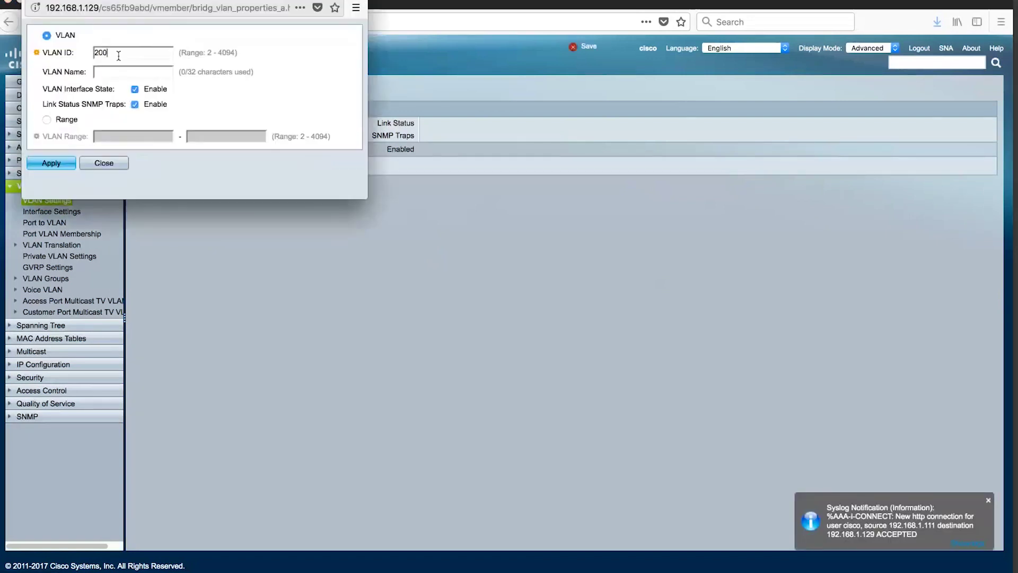
key("Tab")
type("VLAN-200")
left_click(44, 164)
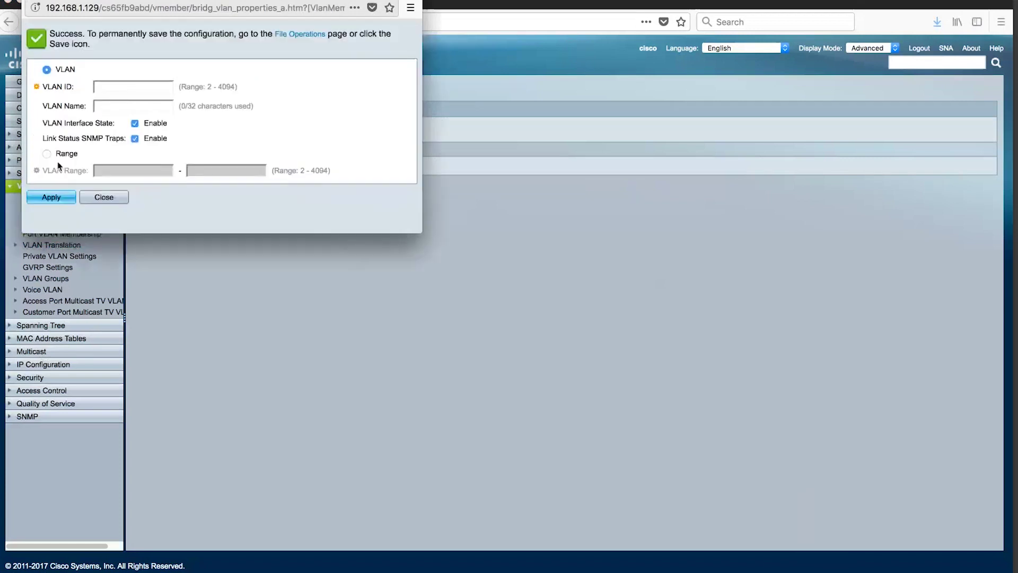
left_click(104, 163)
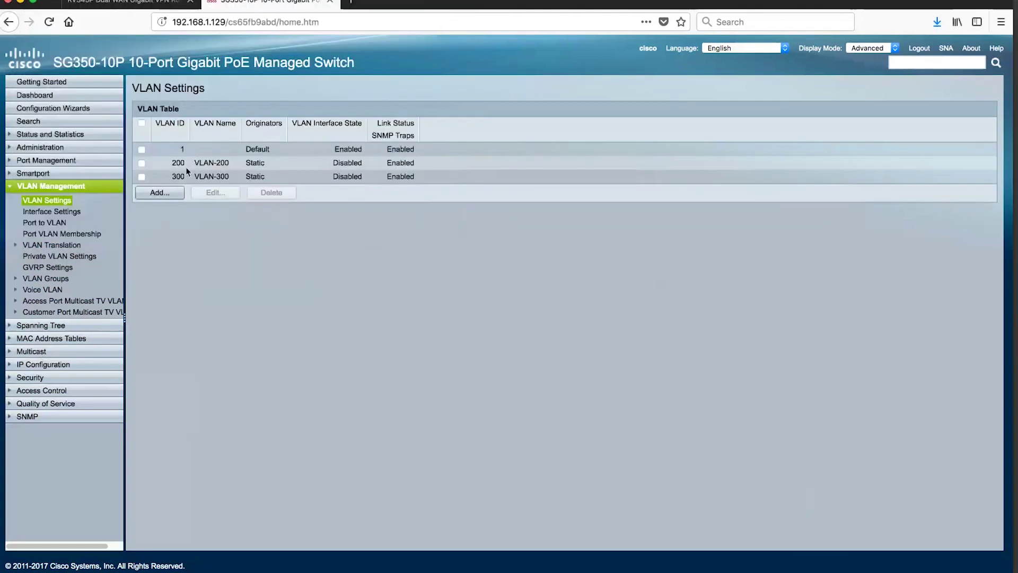
Step: Set ports GE2 and GE3 to Excluded for VLAN 1 in Port to VLAN
left_click(42, 221)
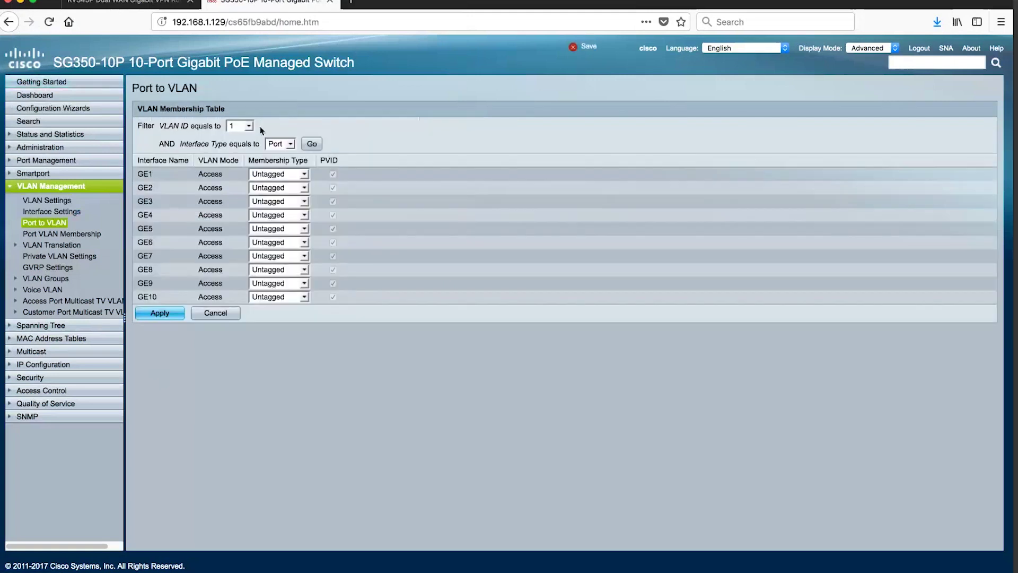
left_click(304, 188)
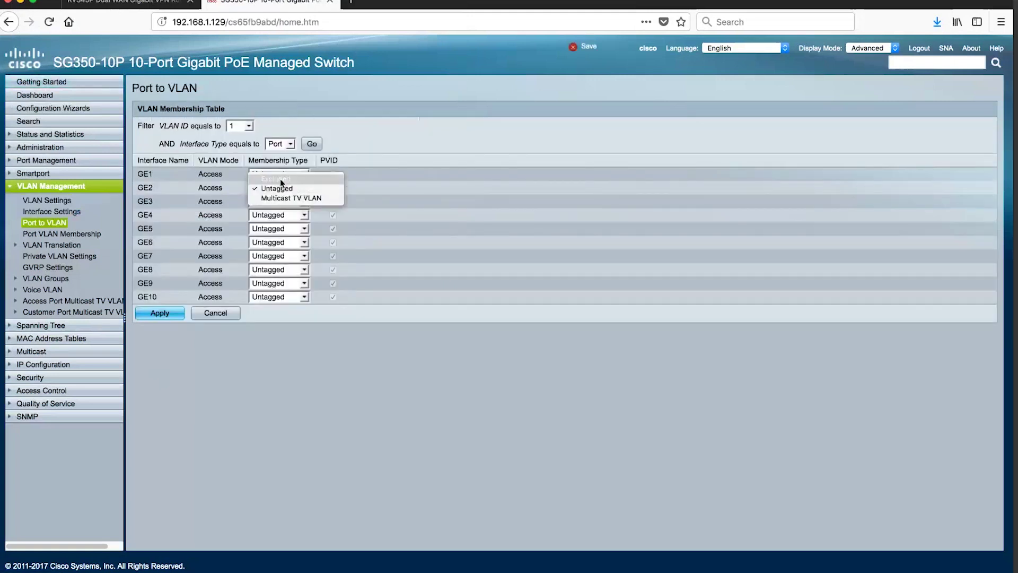
left_click(276, 179)
left_click(281, 201)
left_click(280, 193)
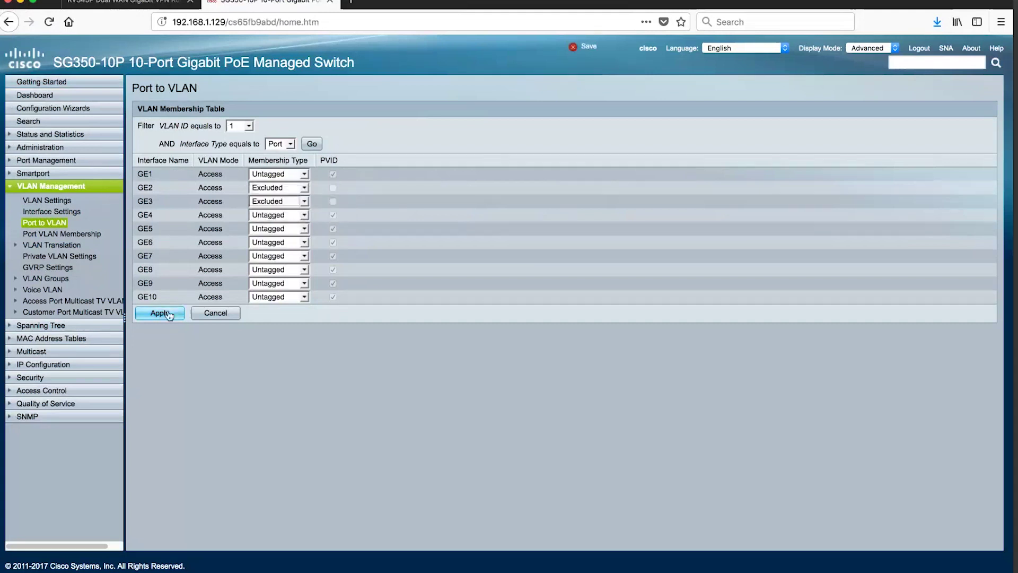
left_click(167, 313)
Step: Make GE2 an untagged member of VLAN 200
left_click(248, 162)
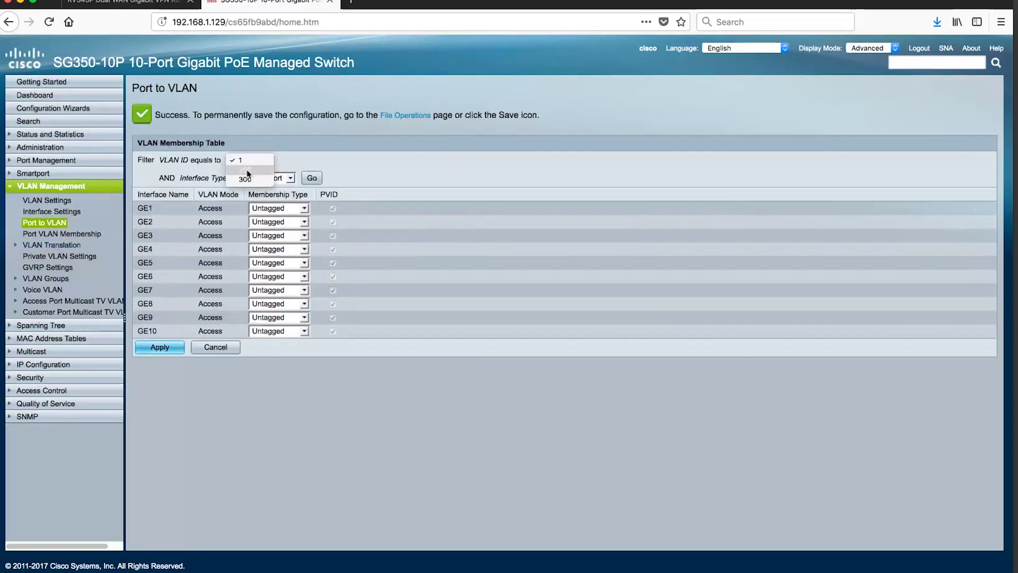
left_click(245, 169)
left_click(312, 178)
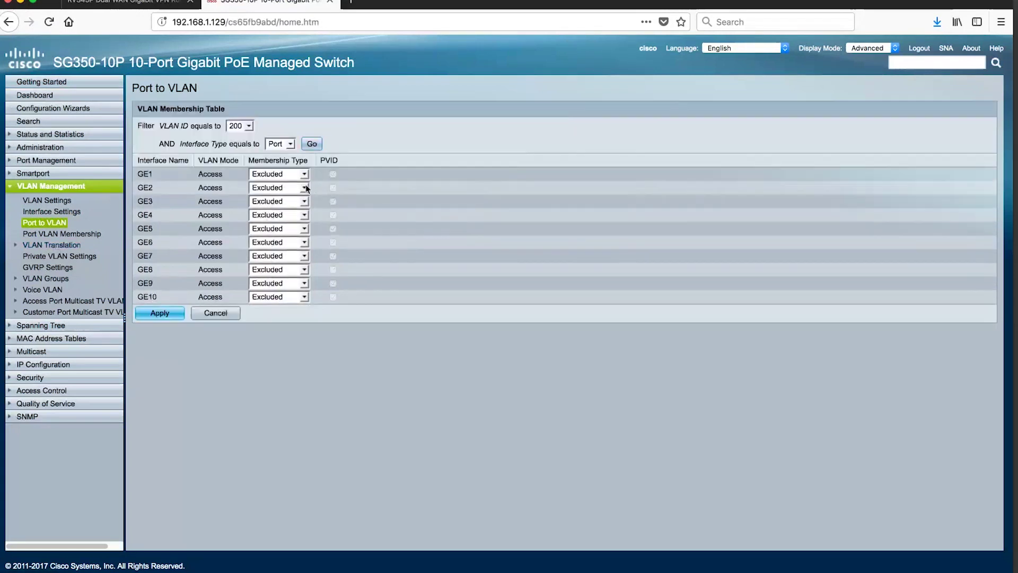
left_click(281, 188)
left_click(287, 201)
left_click(159, 313)
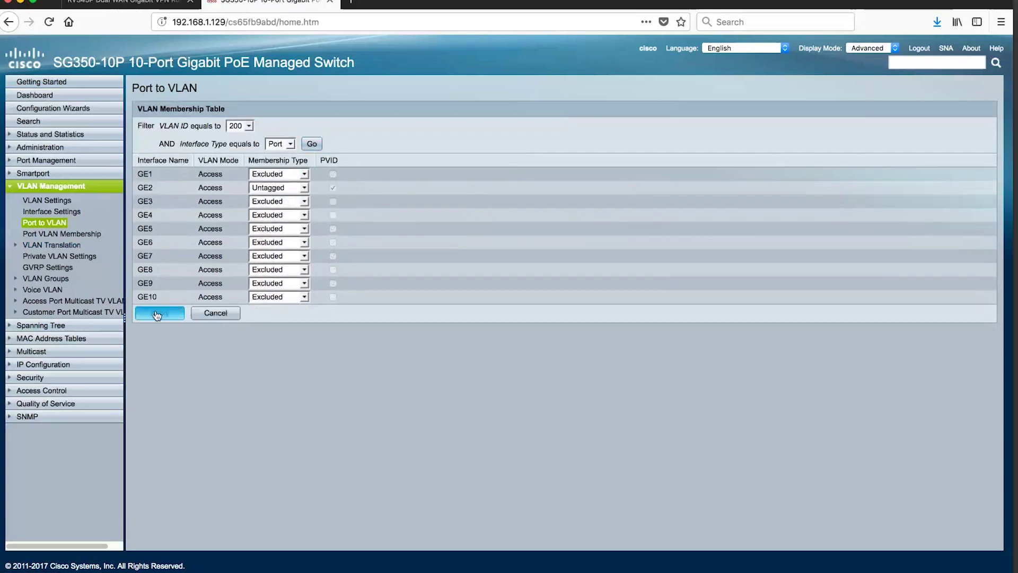
left_click(59, 234)
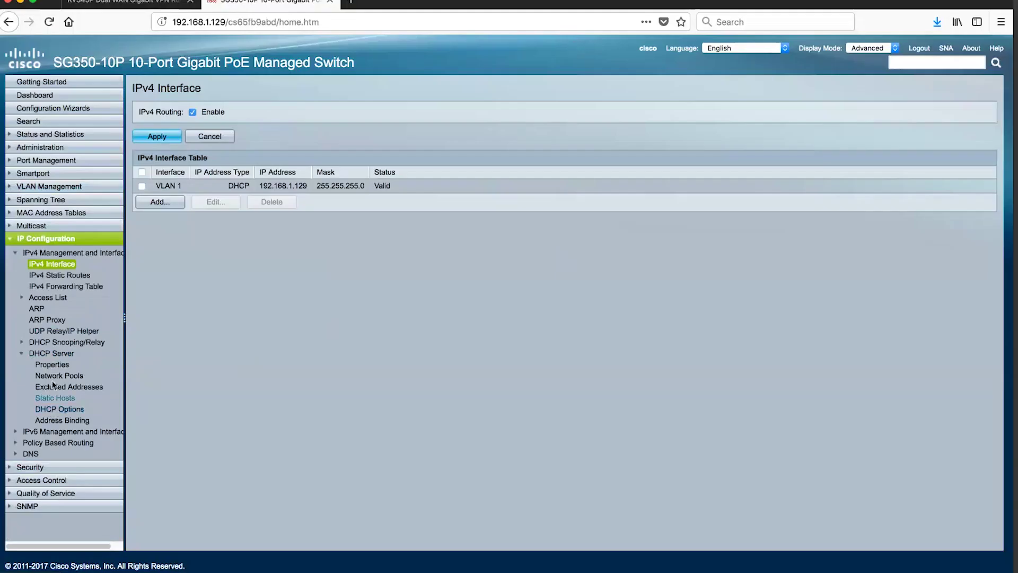
Step: Add network pool POOL01 for 192.168.1.0/255.255.255.0 with range 192.168.1.10–192.168.1.19
left_click(47, 376)
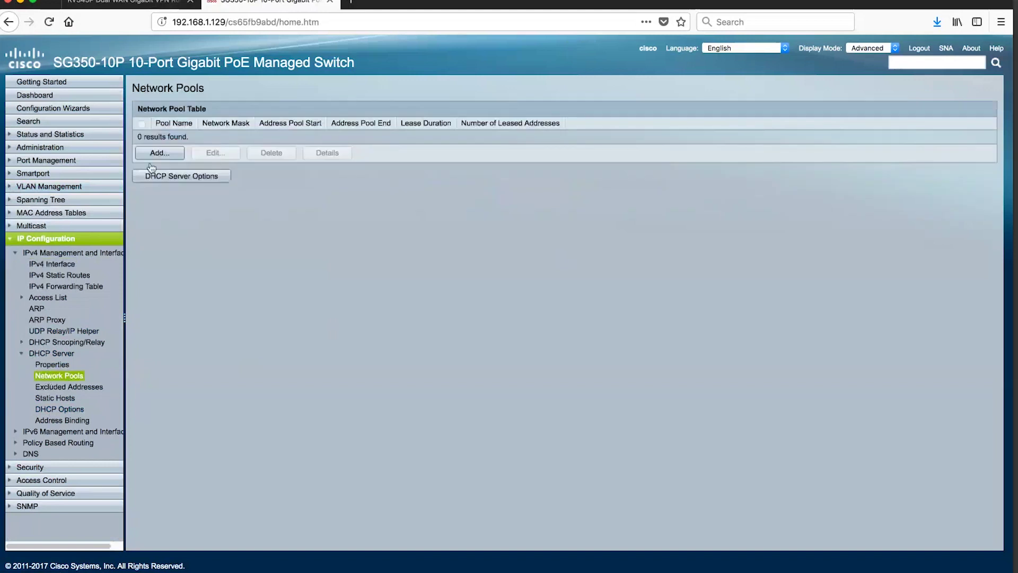
left_click(168, 154)
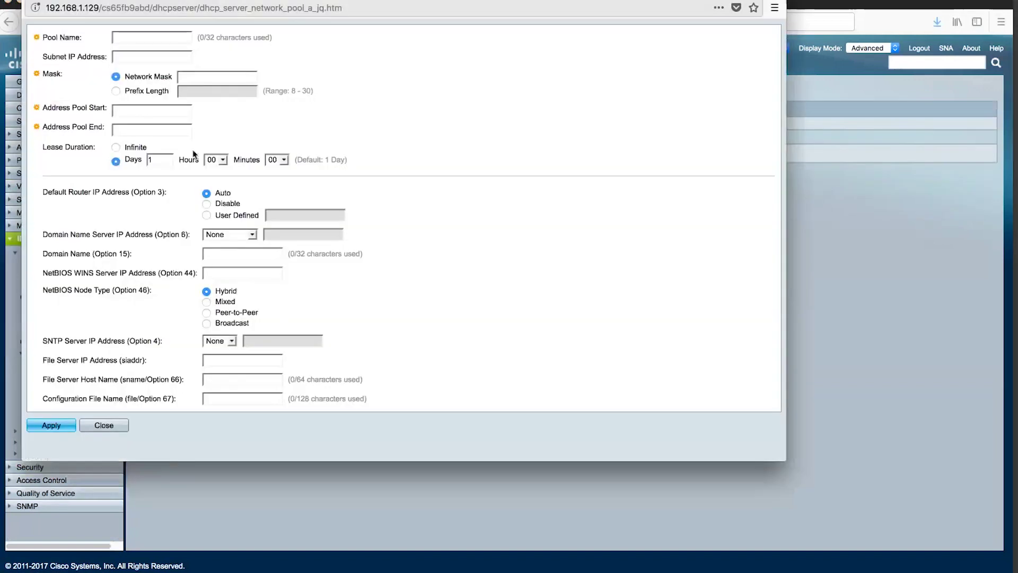
left_click(141, 38)
type("POOL01")
key("Tab")
type("192.168.1.0")
key("Tab")
key("Tab")
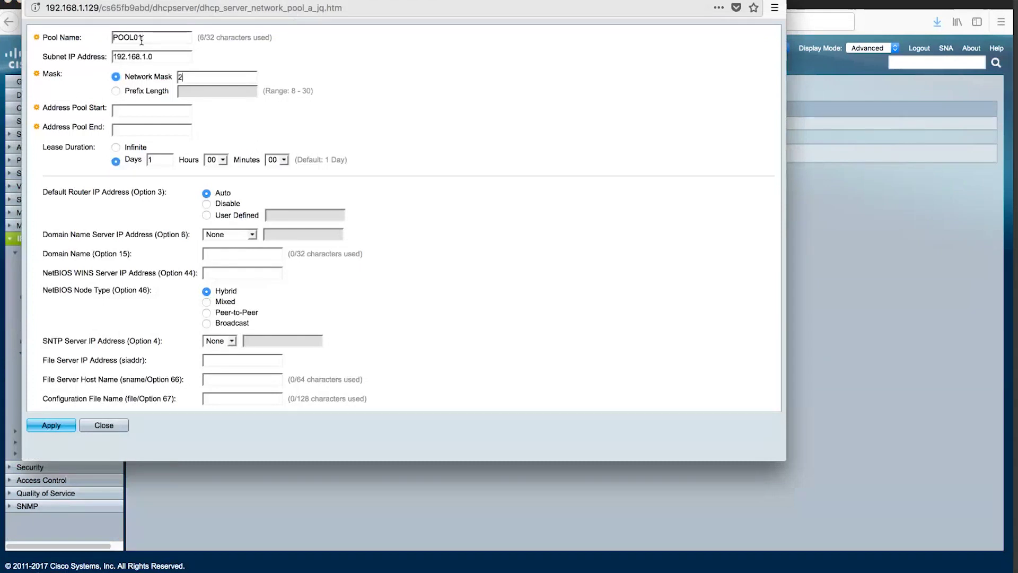
type("255.255.255.0")
key("Tab")
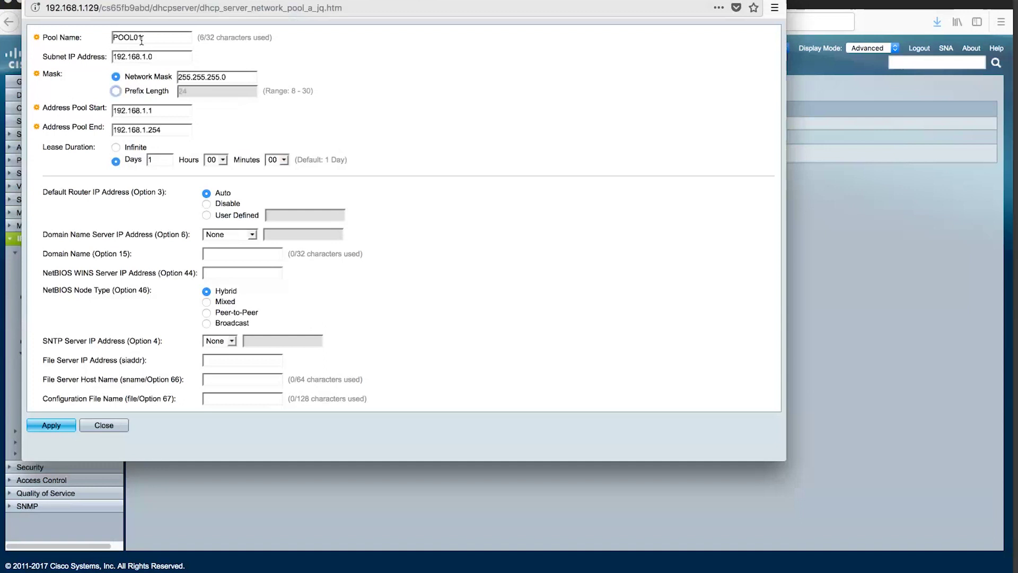
key("Tab")
type("0")
key("Tab")
key("End")
key("BackSpace")
key("BackSpace")
key("BackSpace")
type("19")
Step: Set POOL01's default router and DNS server to 192.168.1.1 and save the pool
left_click(206, 215)
type("192.")
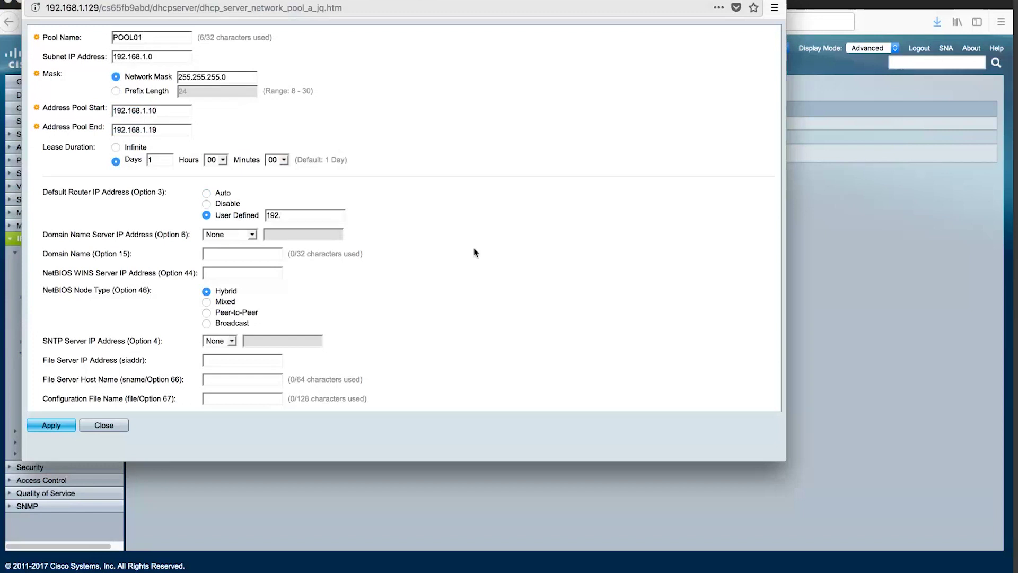
type("168.1.1")
left_click(252, 236)
left_click(243, 242)
left_click(51, 425)
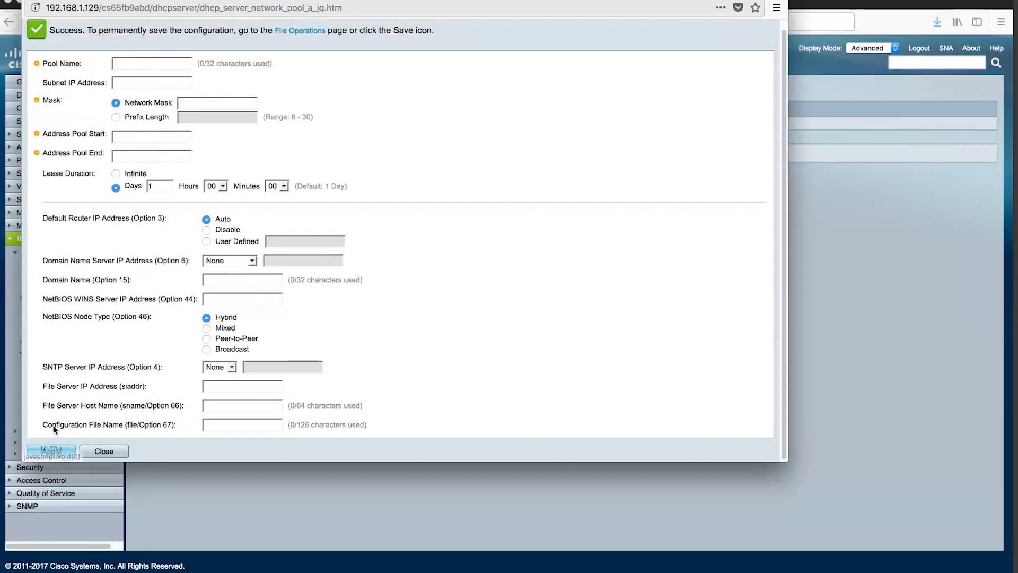
Step: Enter pool name POOL-200 with subnet 192.168.2.0 and mask 255.255.255.0
left_click(172, 66)
type("POOL-200")
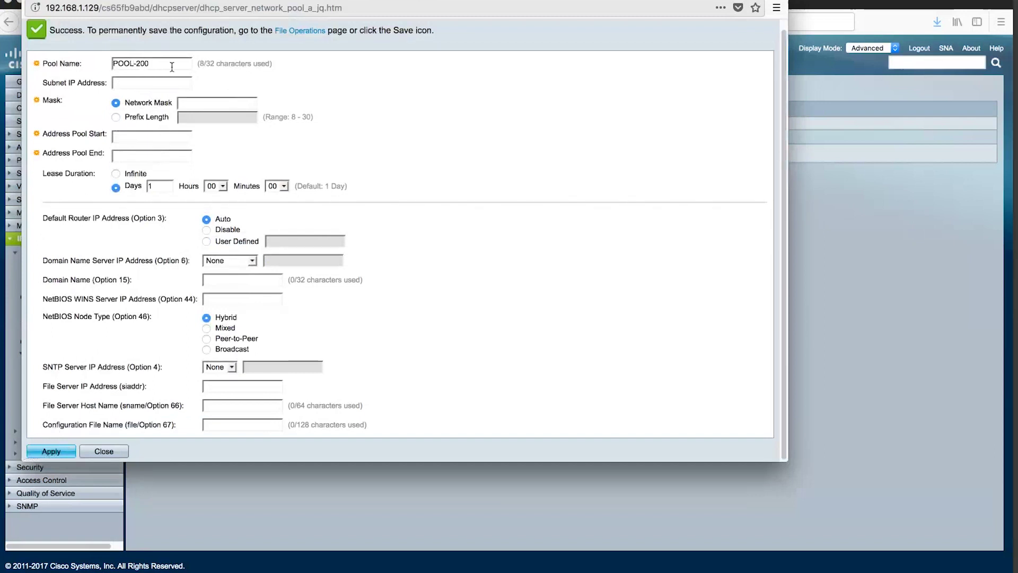
key("Tab")
type("192.168.2.0")
key("Tab")
key("Tab")
type("255.255.255.0")
Step: Set the POOL-200 range to 192.168.2.20–192.168.2.29, then save and close the form
key("Tab")
type("20")
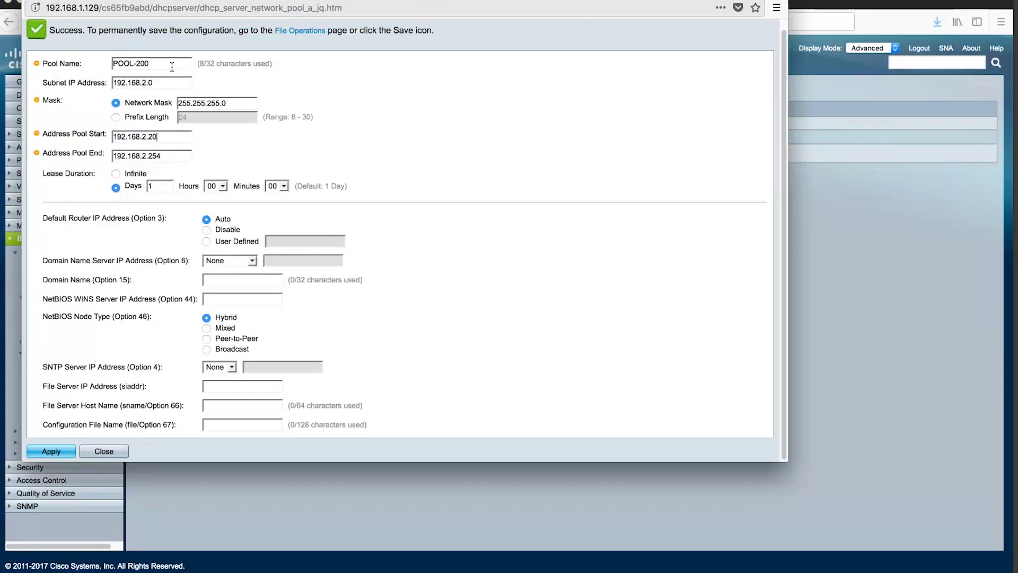
key("Tab")
key("End")
key("BackSpace")
left_click(51, 452)
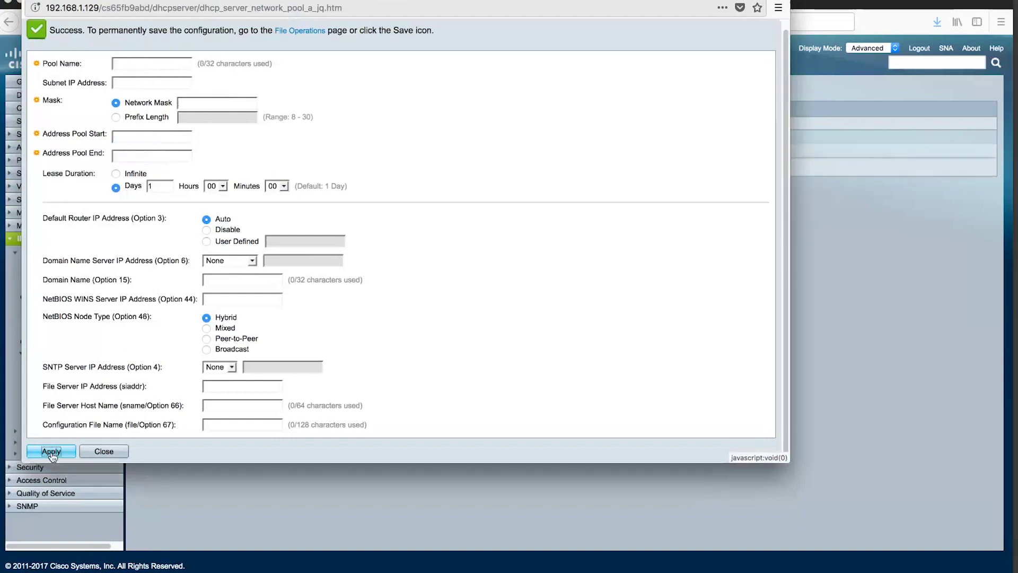
left_click(104, 451)
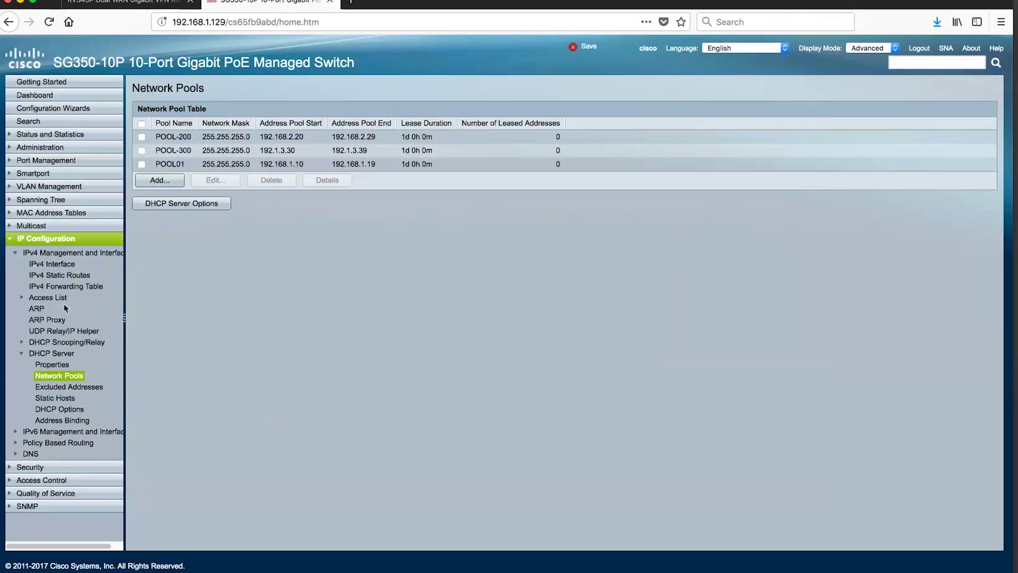
Step: Add a static IPv4 interface on VLAN 200 with address 192.168.2.20, mask 255.255.255.0
left_click(47, 267)
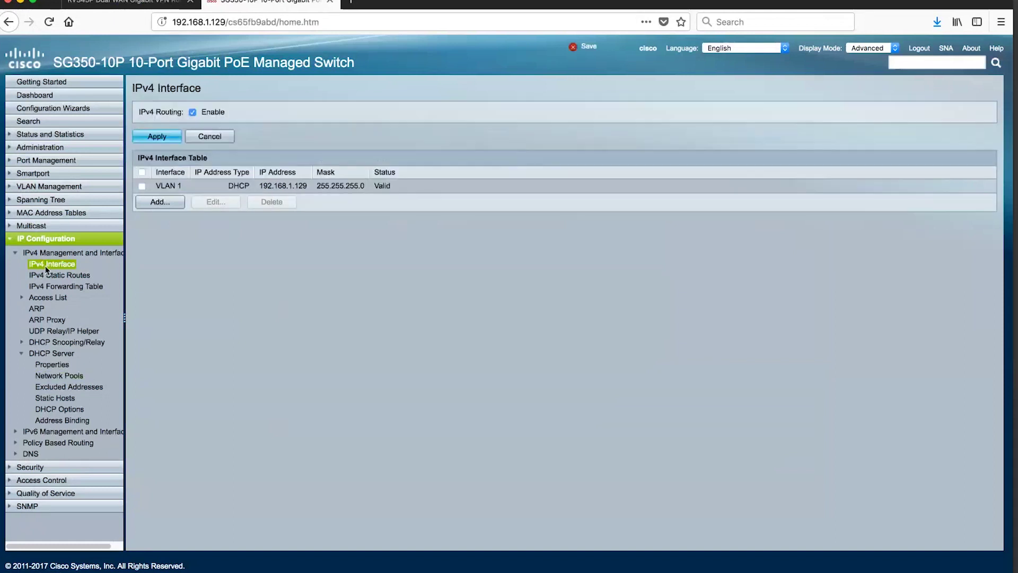
left_click(160, 202)
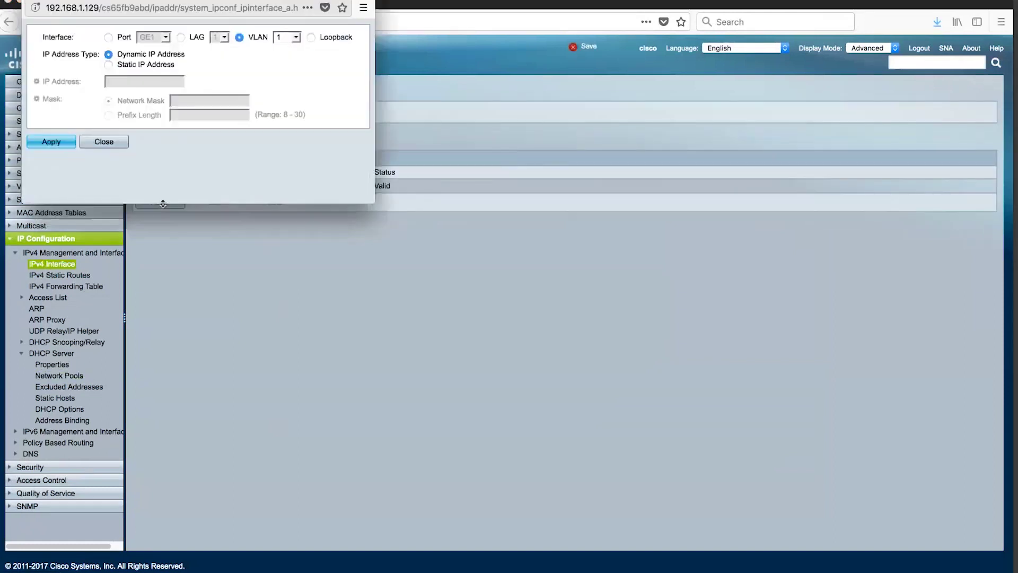
left_click(295, 37)
left_click(289, 55)
left_click(108, 64)
left_click(128, 82)
type("192.168.")
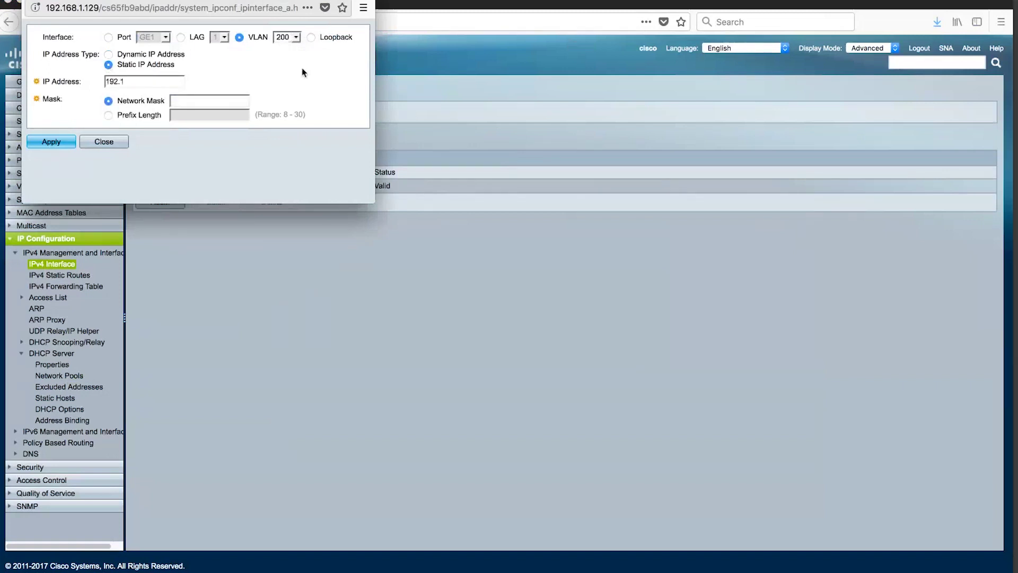
type("2.20")
key("Tab")
key("Tab")
type("255.255.255.0")
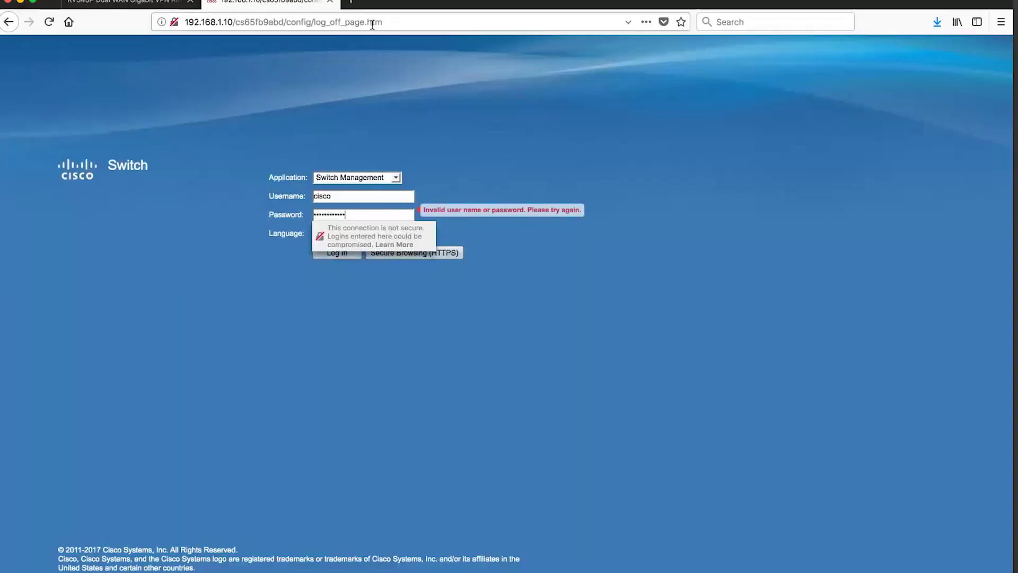
Step: Log back in to the switch at 192.168.1.10
key("Return")
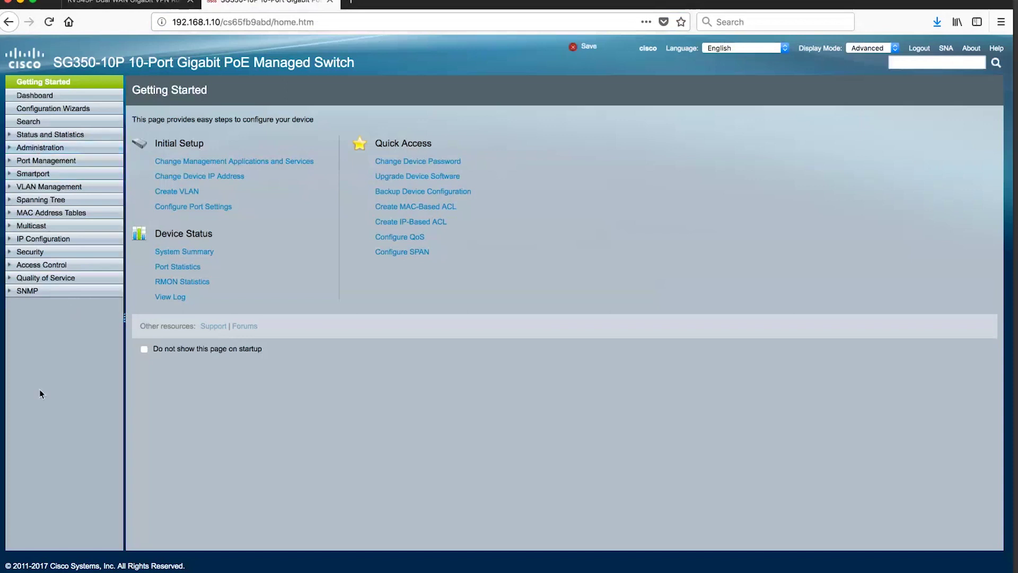
Step: Check VLAN Settings and Port to VLAN, then show the IPv4 Interface list
left_click(48, 186)
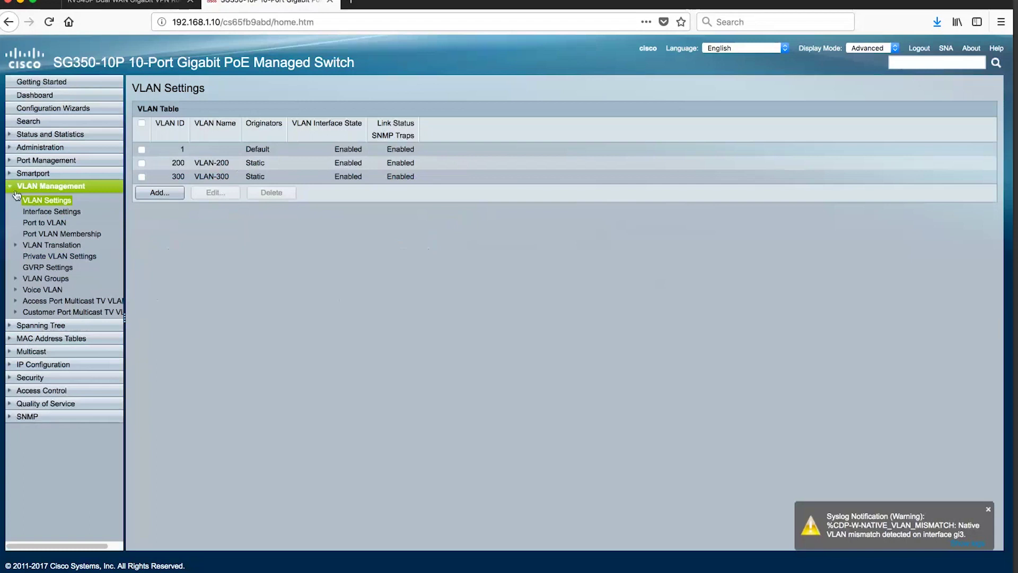
left_click(44, 223)
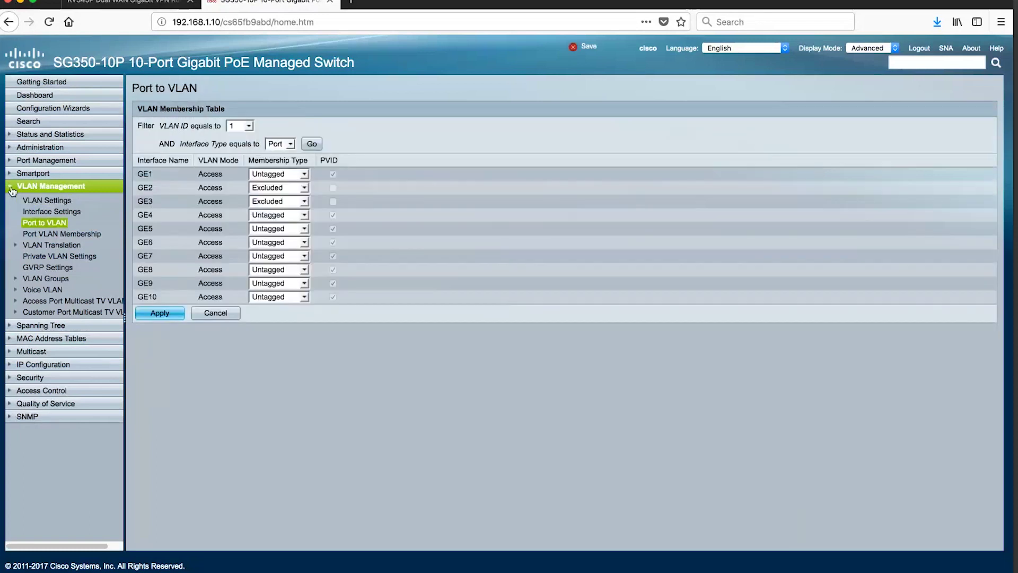
left_click(50, 186)
left_click(29, 239)
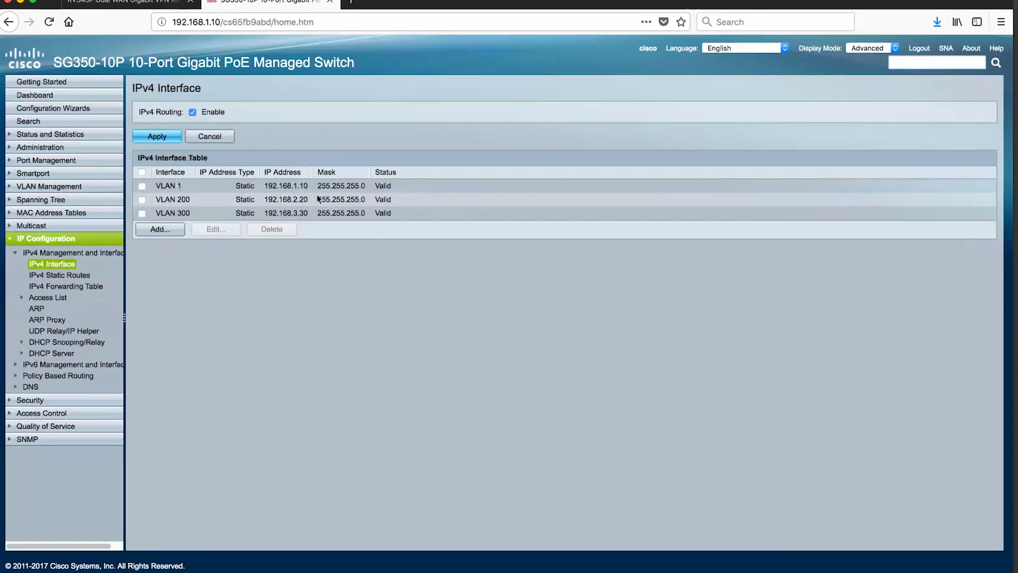
Step: Enable the DHCP server, then check Address Binding and the ARP table for client leases
left_click(52, 365)
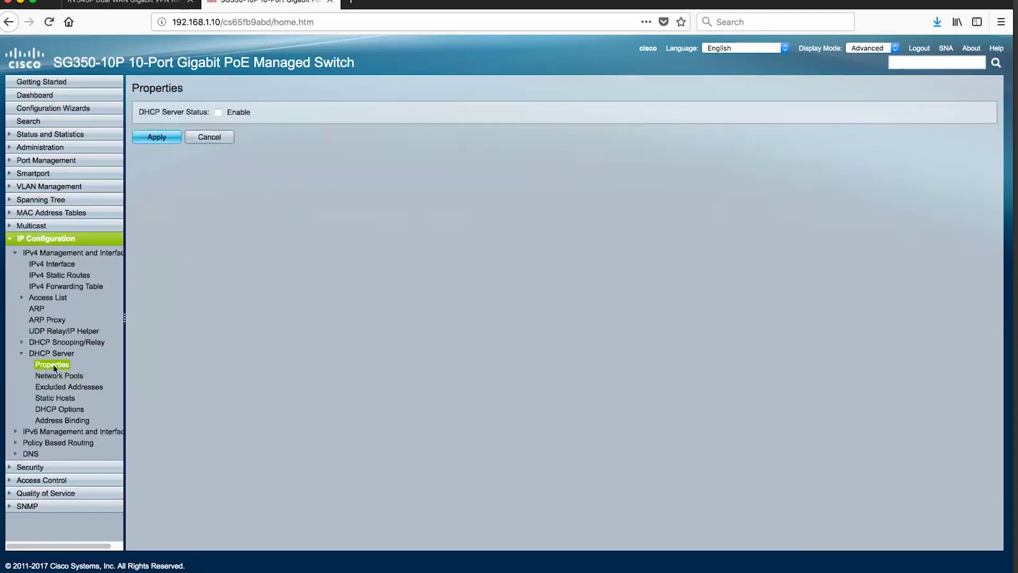
left_click(218, 113)
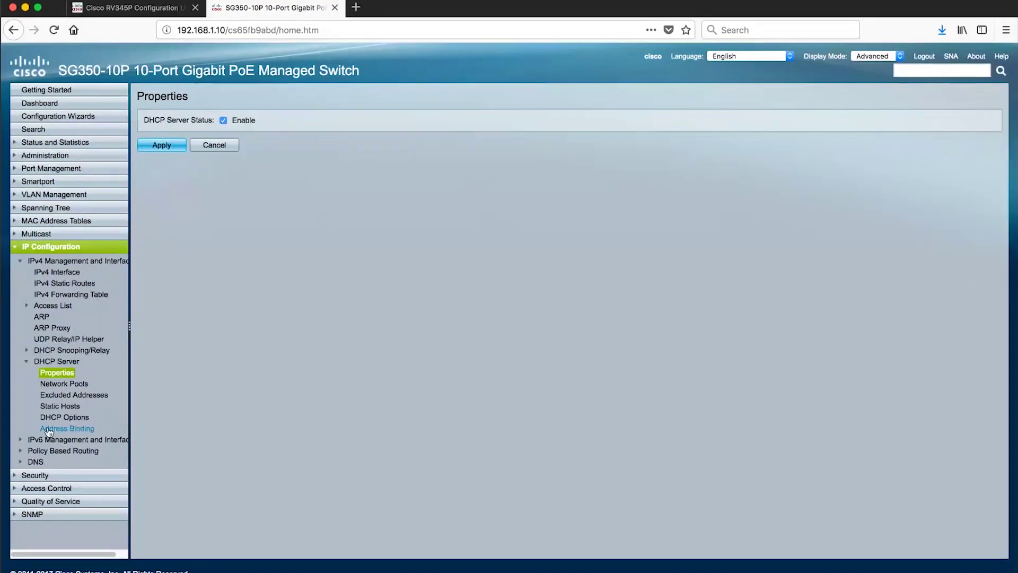
left_click(48, 430)
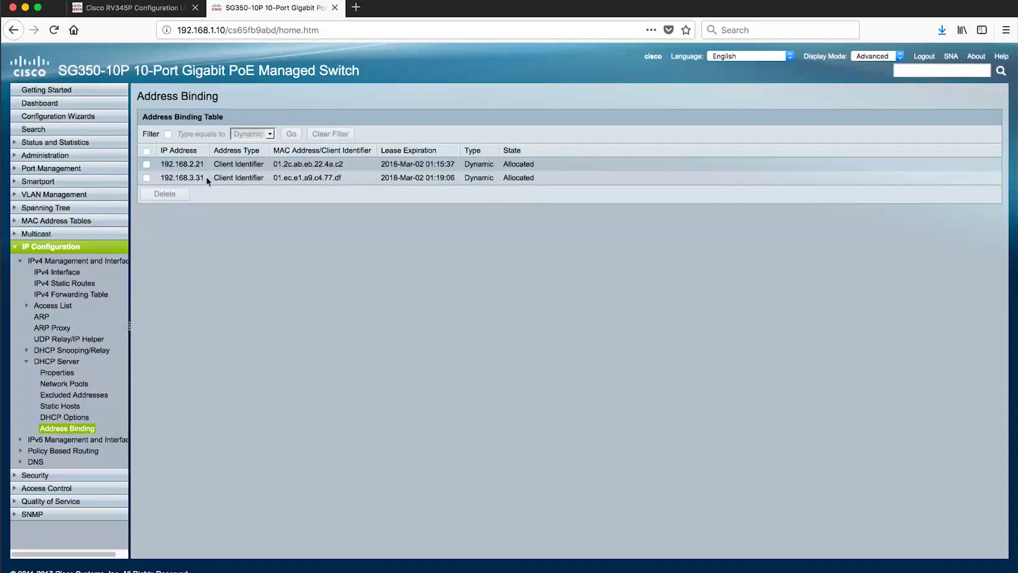
left_click(39, 319)
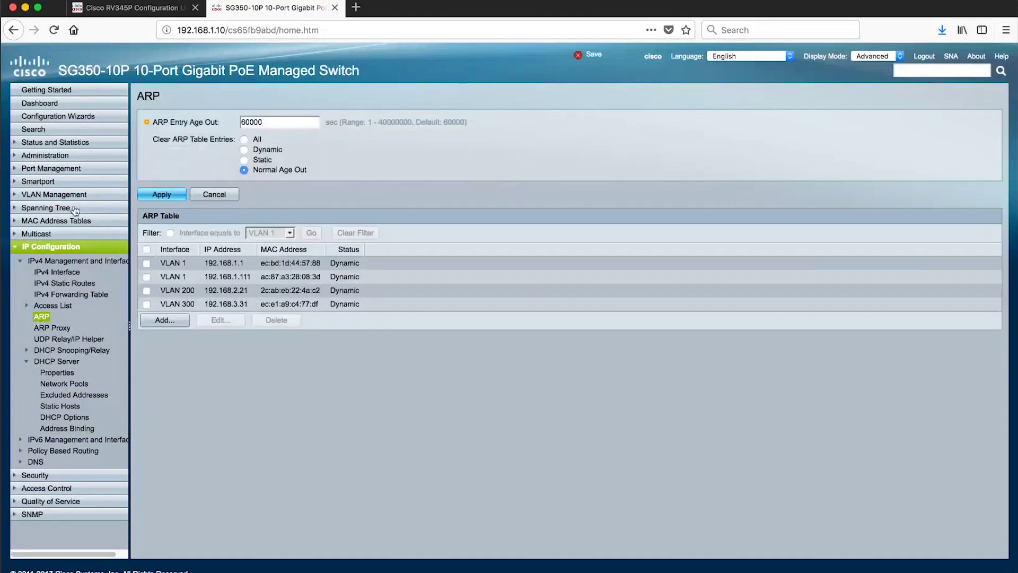